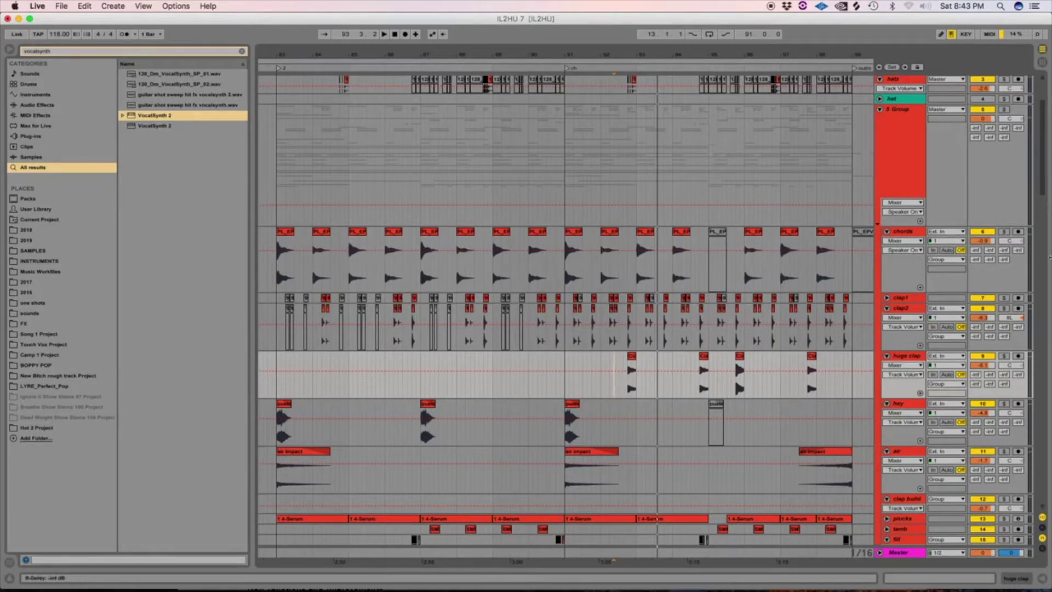
# Solo the air track, audition the air impact clip from just before bar 83, and make the track's lane taller
pyautogui.scroll(-10, 1046, 179)
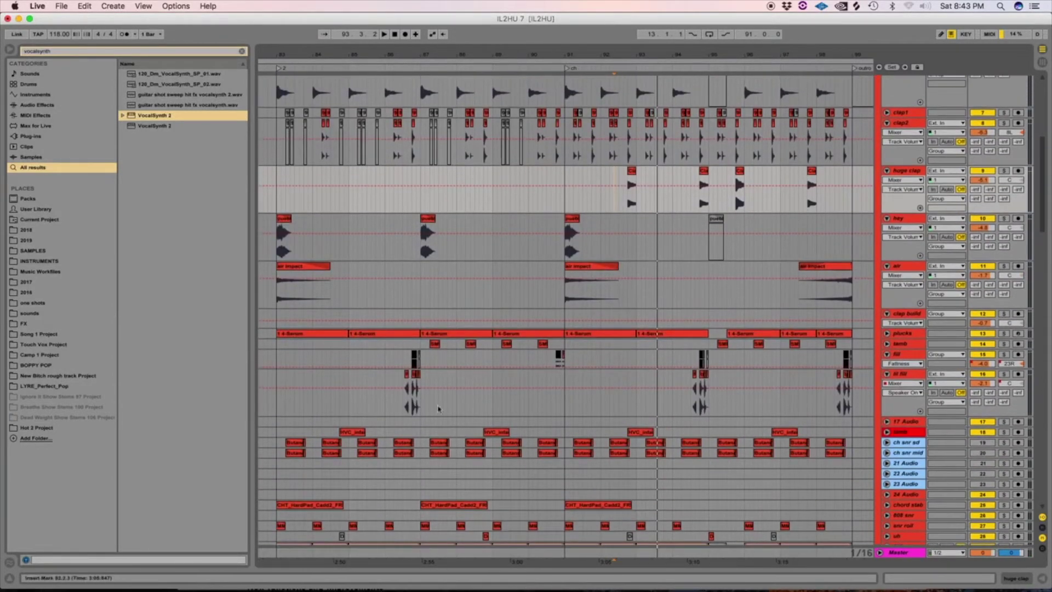
pyautogui.hscroll(-5, 352, 254)
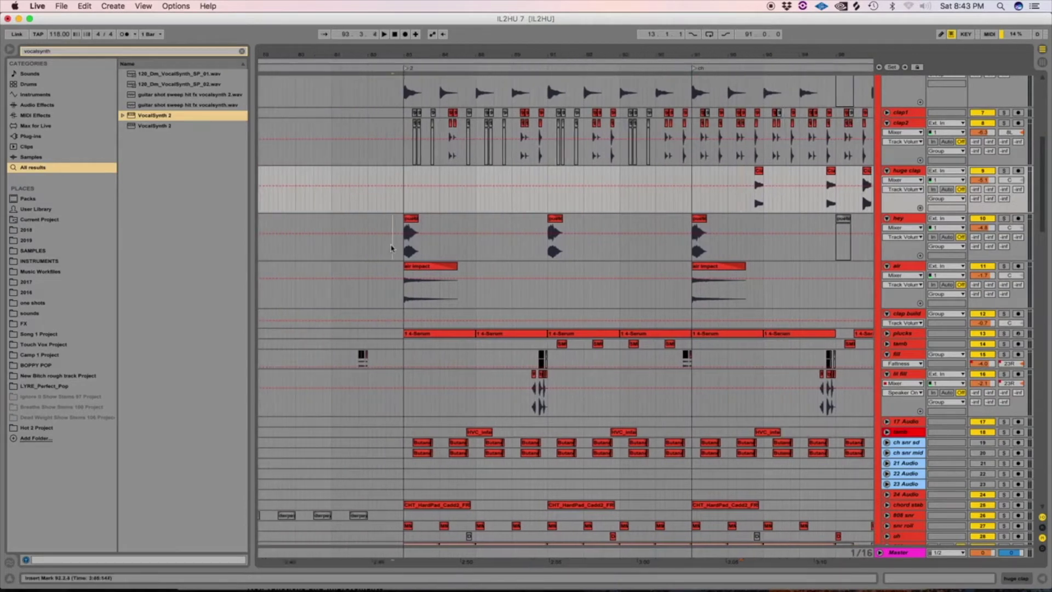
pyautogui.click(391, 247)
pyautogui.press('+')
pyautogui.click(441, 217)
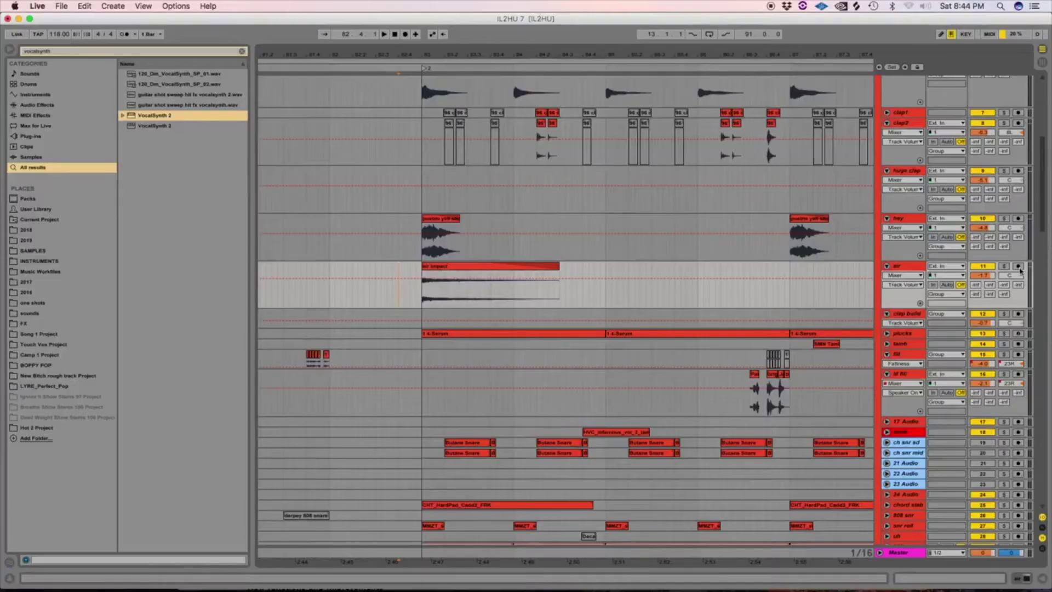
pyautogui.click(1004, 266)
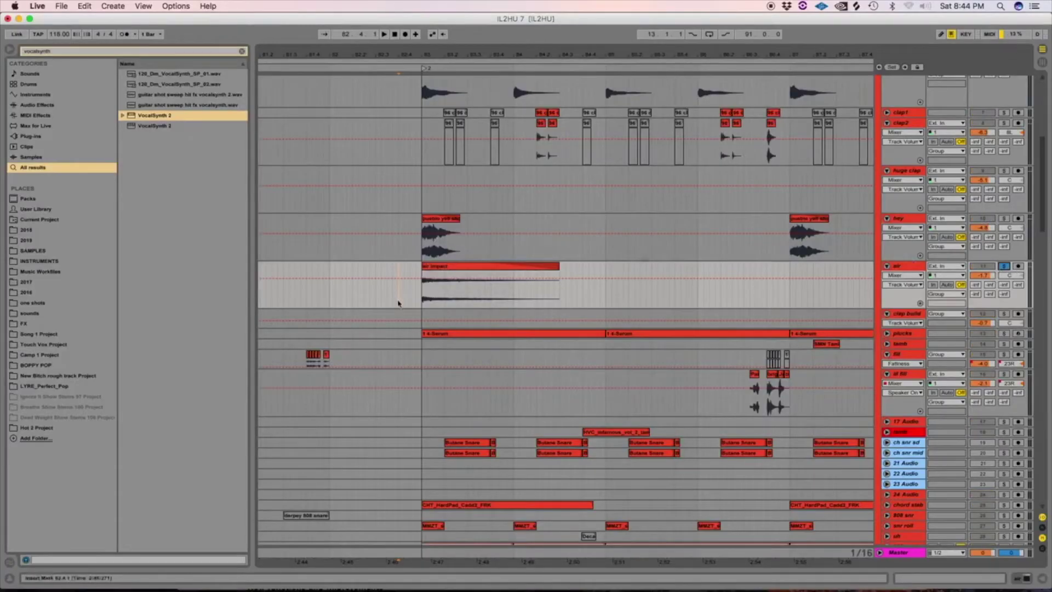
pyautogui.click(417, 297)
pyautogui.scroll(3, 418, 296)
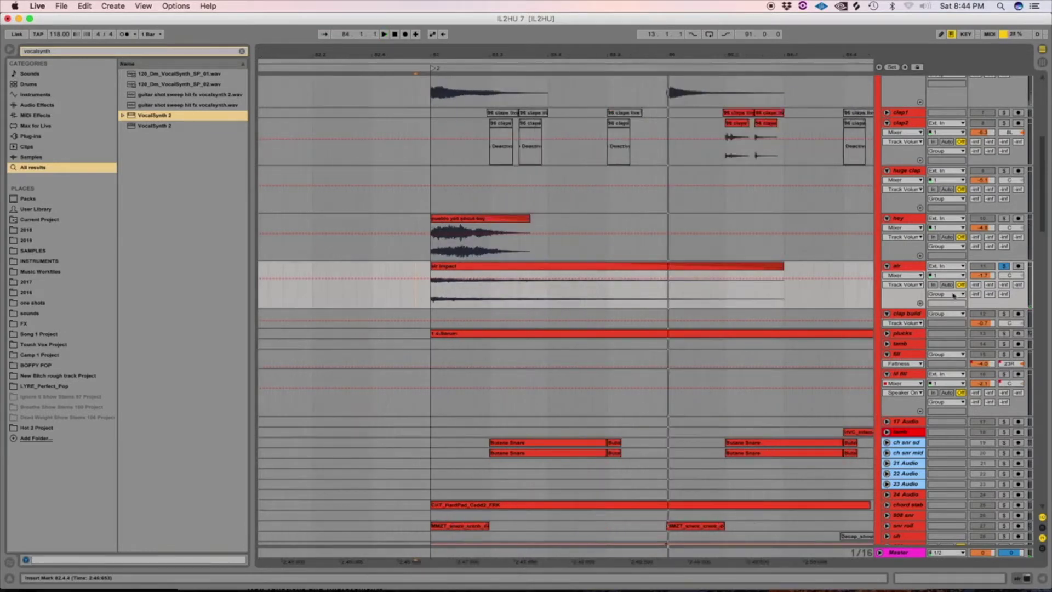
pyautogui.moveTo(905, 307); pyautogui.dragTo(905, 327)
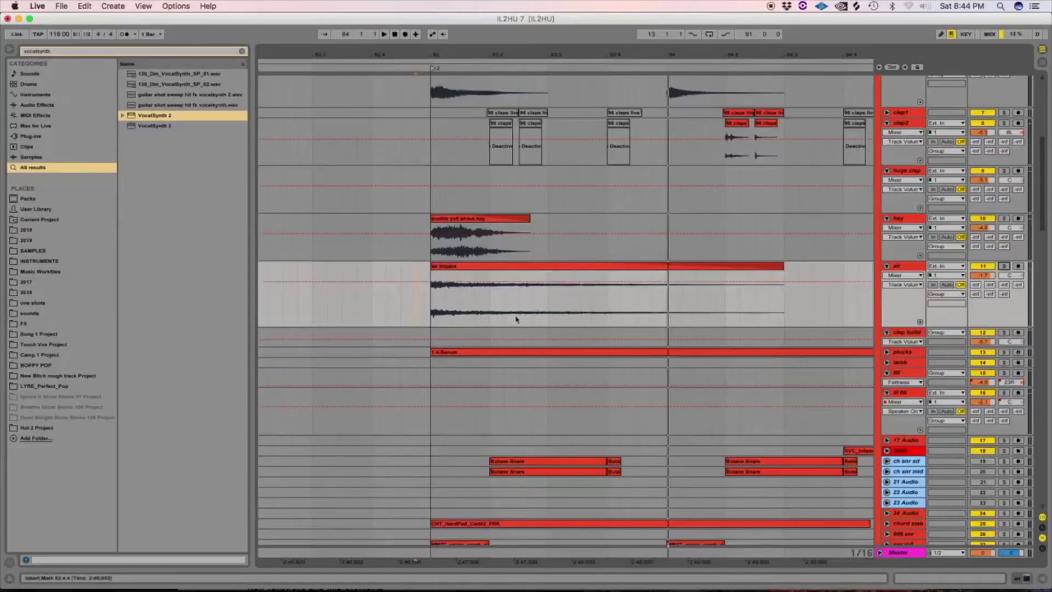
# Unfold the plucks track, solo it and play its MIDI clips from bar 83
pyautogui.click(440, 342)
pyautogui.press('-')
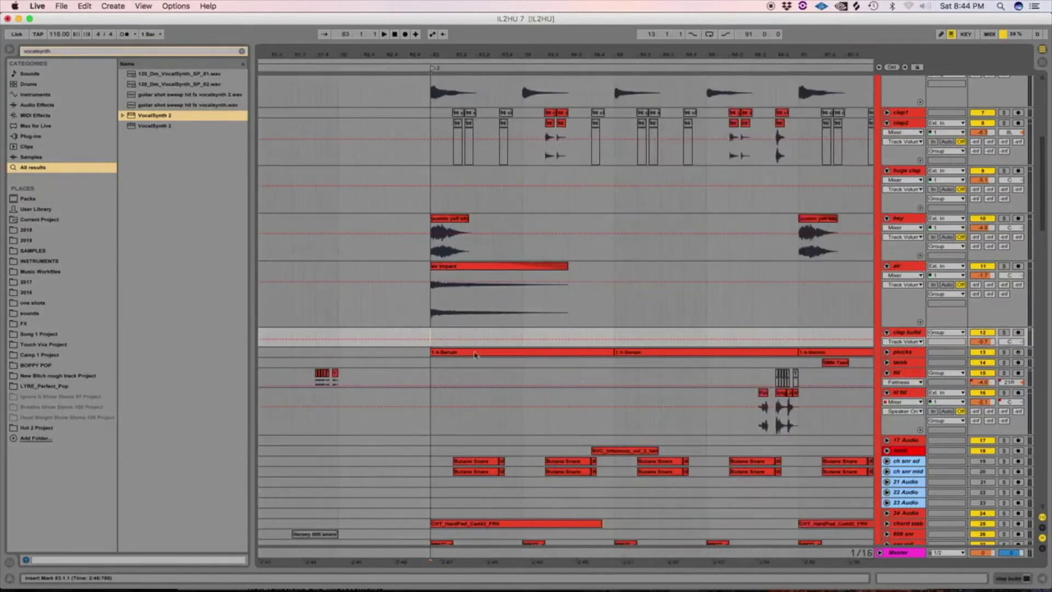
pyautogui.click(887, 352)
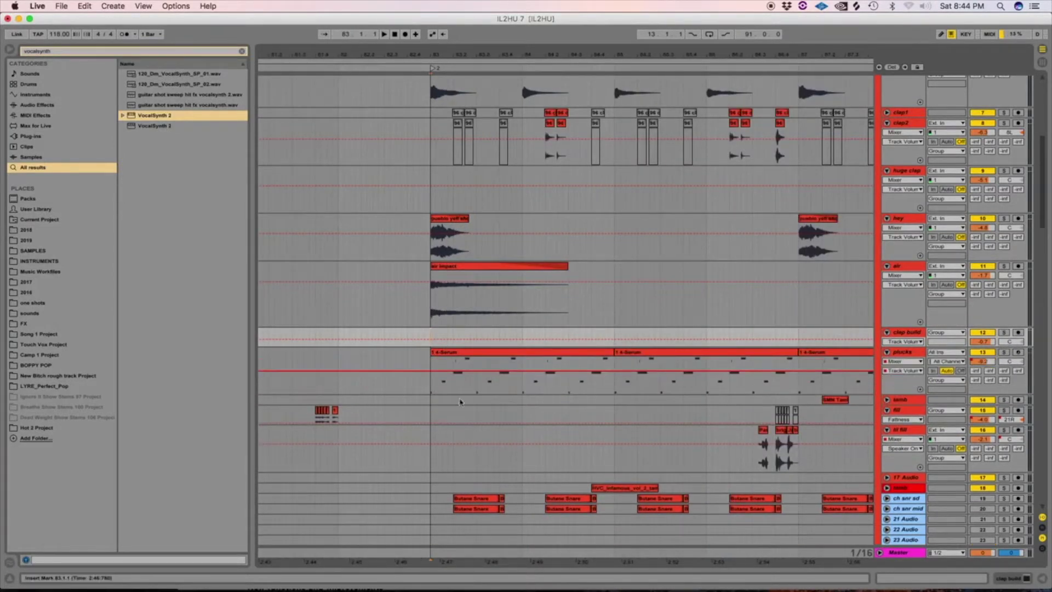
pyautogui.click(433, 385)
pyautogui.click(1004, 354)
pyautogui.press('space')
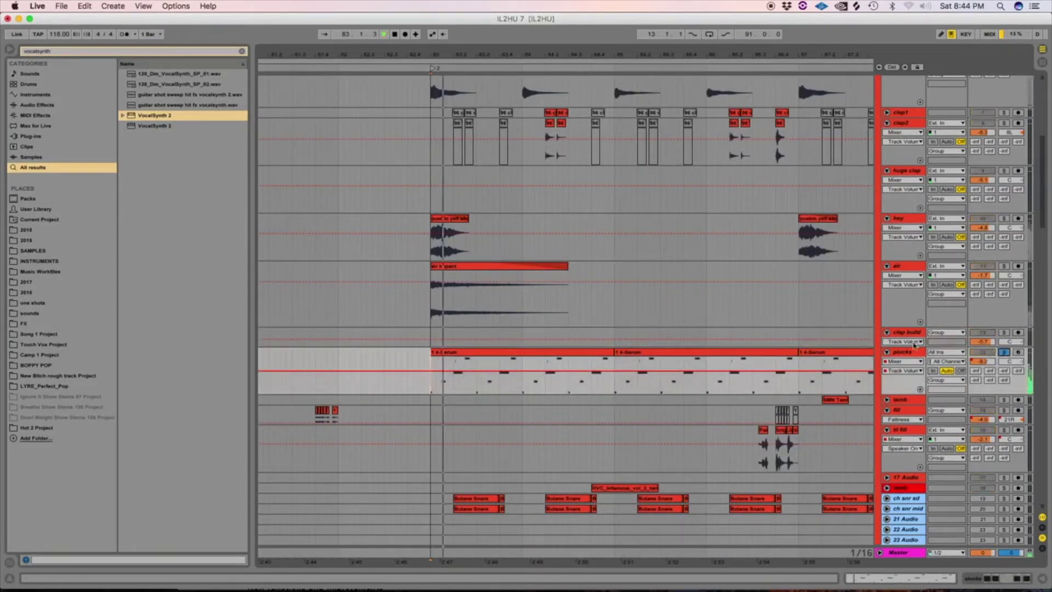
# Show the plucks track's device chain and inspect its Serum instrument's oscillator, filter and envelope settings, closing the plug-in window when done
pyautogui.click(913, 353)
pyautogui.doubleClick(912, 354)
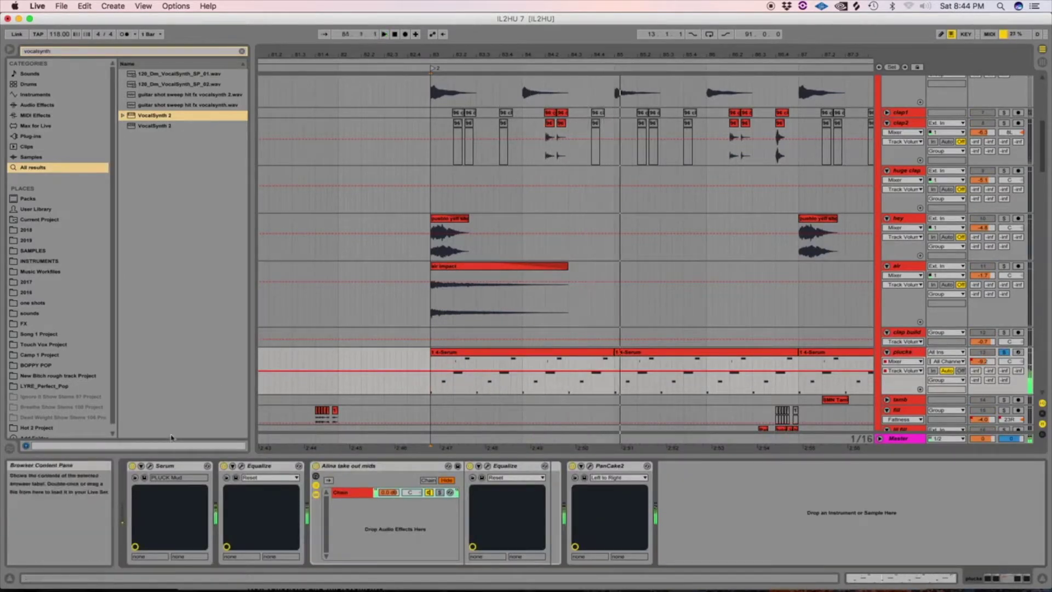
pyautogui.click(150, 465)
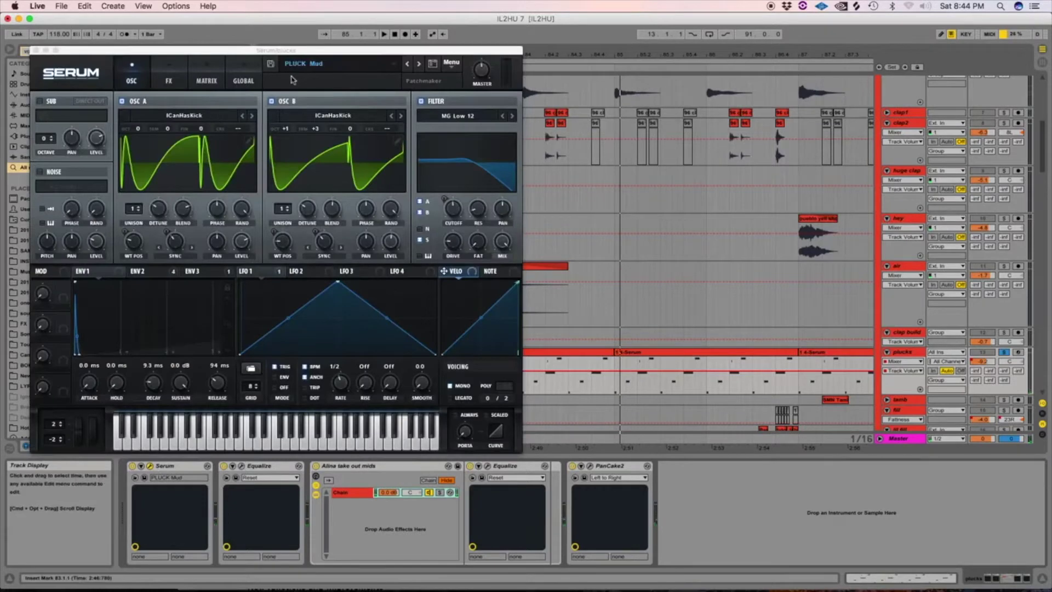
pyautogui.click(35, 50)
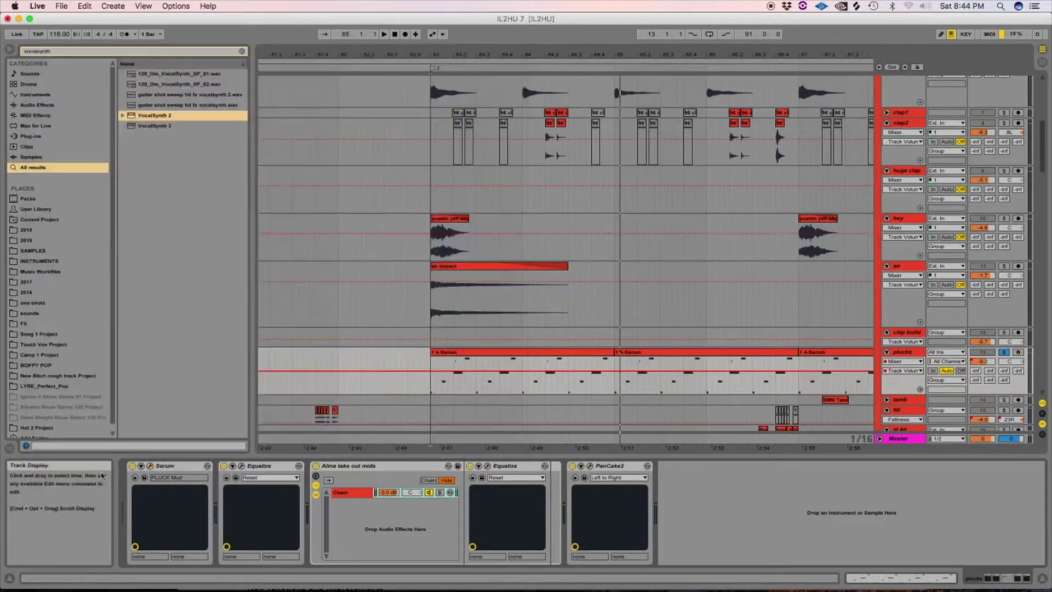
pyautogui.click(151, 464)
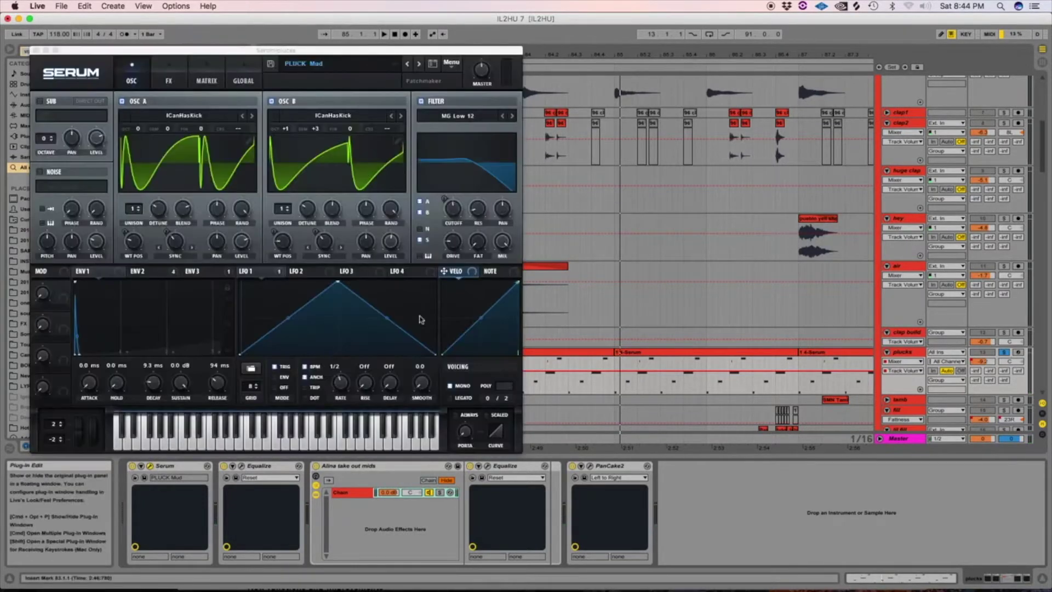
pyautogui.click(35, 50)
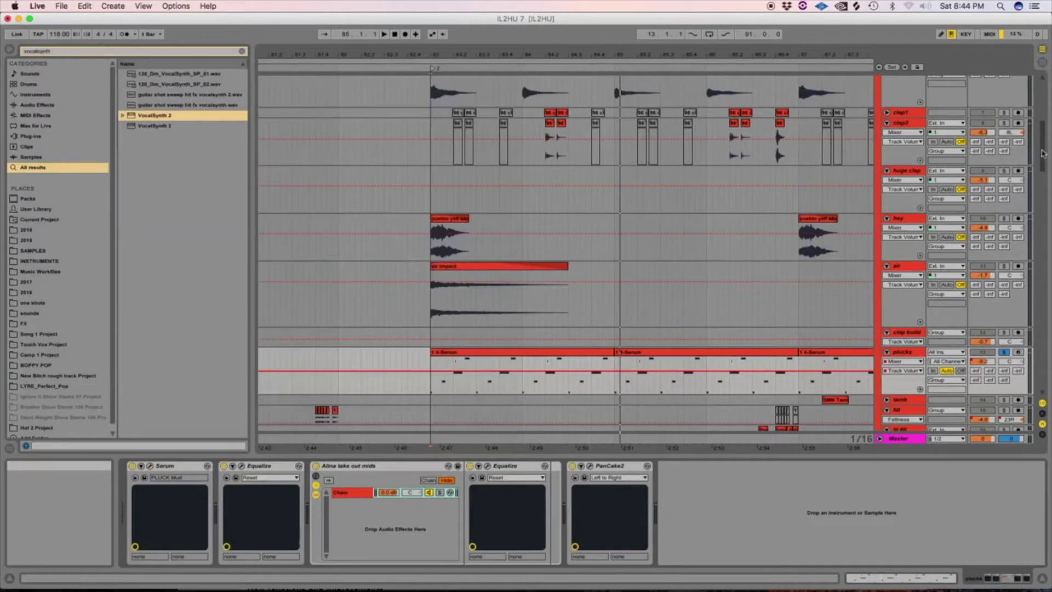
# Inspect the PanCake2 panning curve on the plucks track, close the plug-in window and unsolo the track
pyautogui.scroll(-10, 1044, 154)
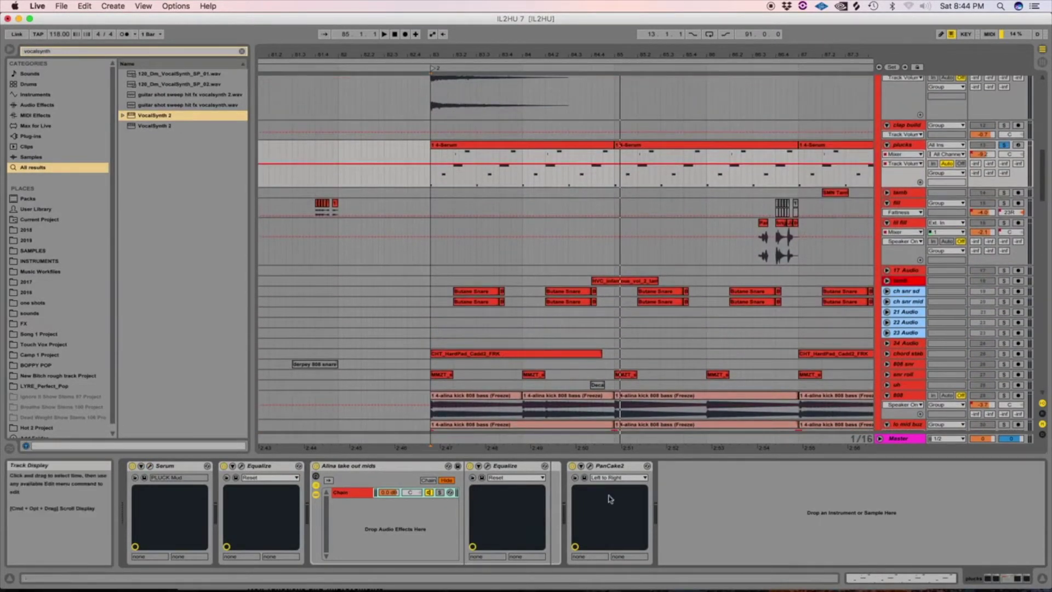
pyautogui.click(590, 465)
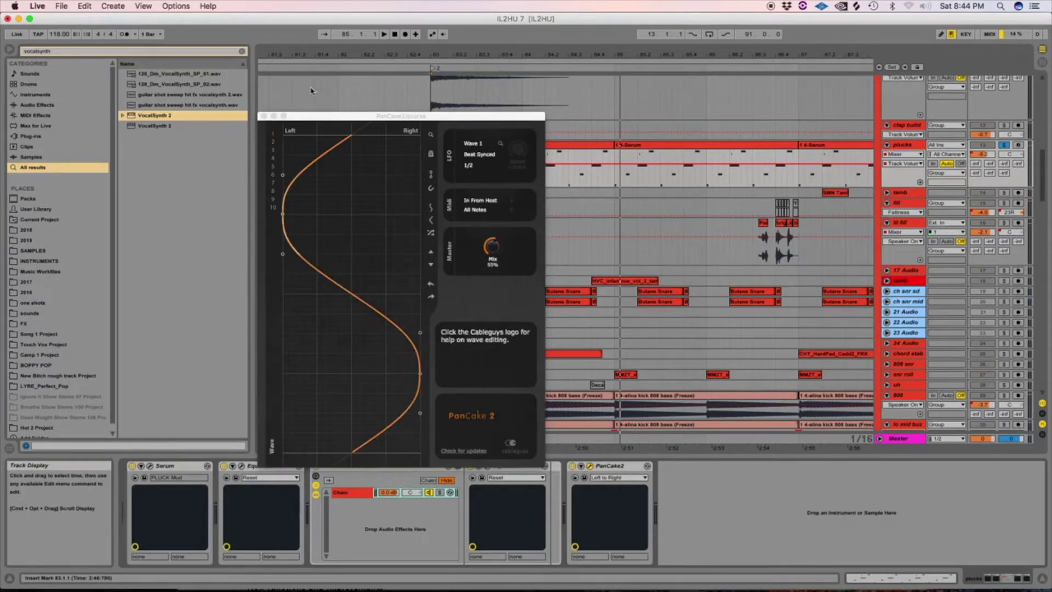
pyautogui.click(263, 116)
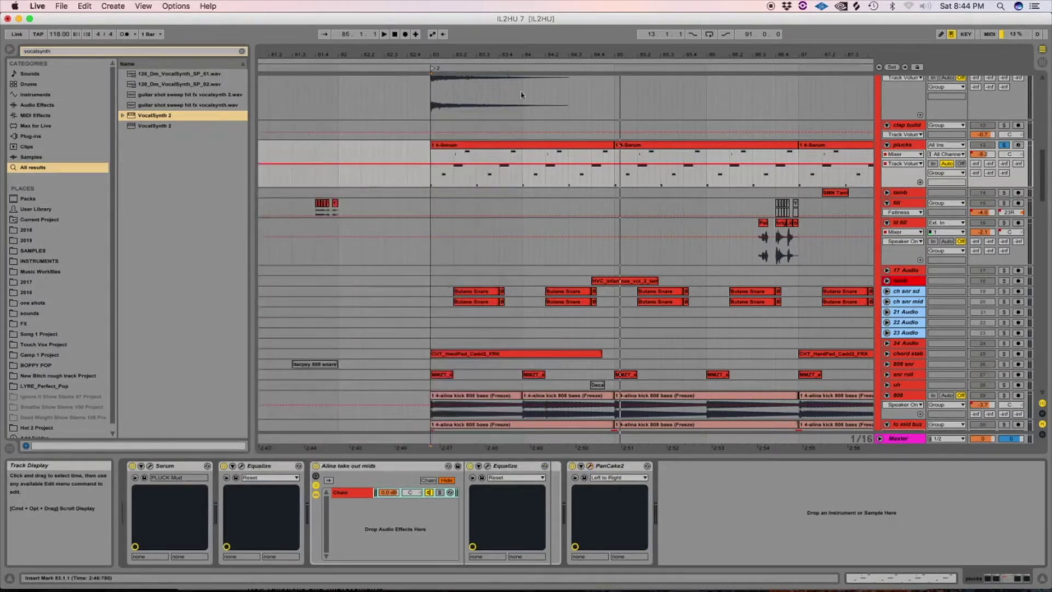
pyautogui.click(1004, 145)
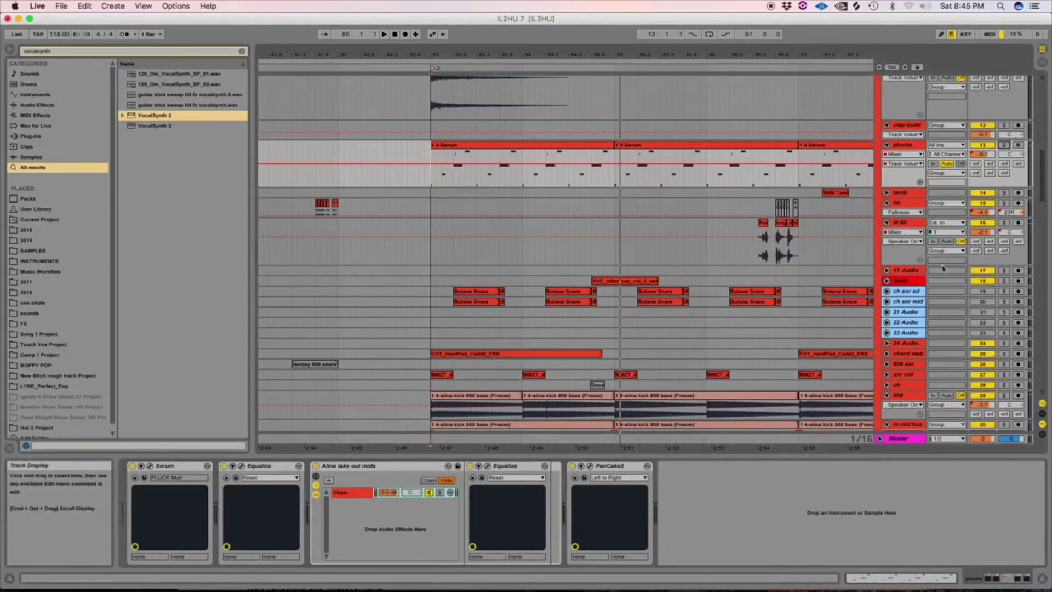
# Solo the 40 Chromaphone track and play its chord clip from bar 83
pyautogui.scroll(-10, 485, 193)
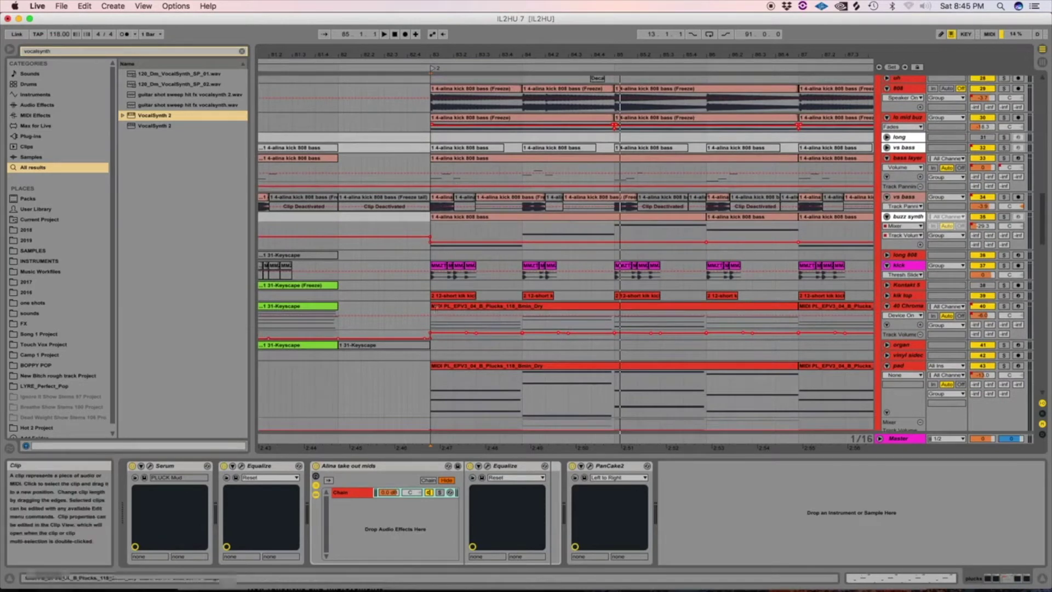
pyautogui.click(431, 326)
pyautogui.click(1004, 306)
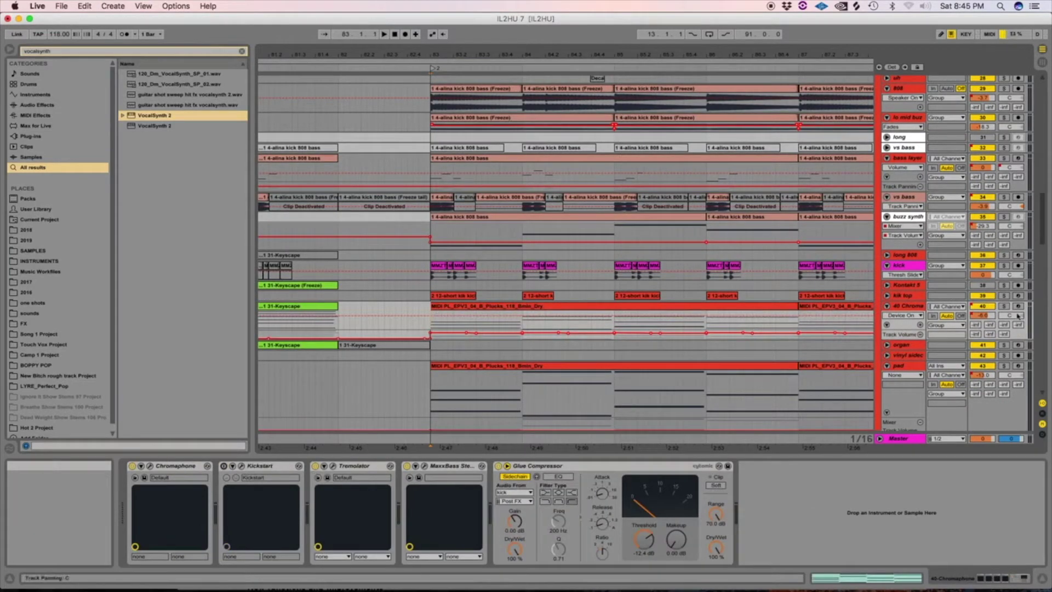
pyautogui.press('space')
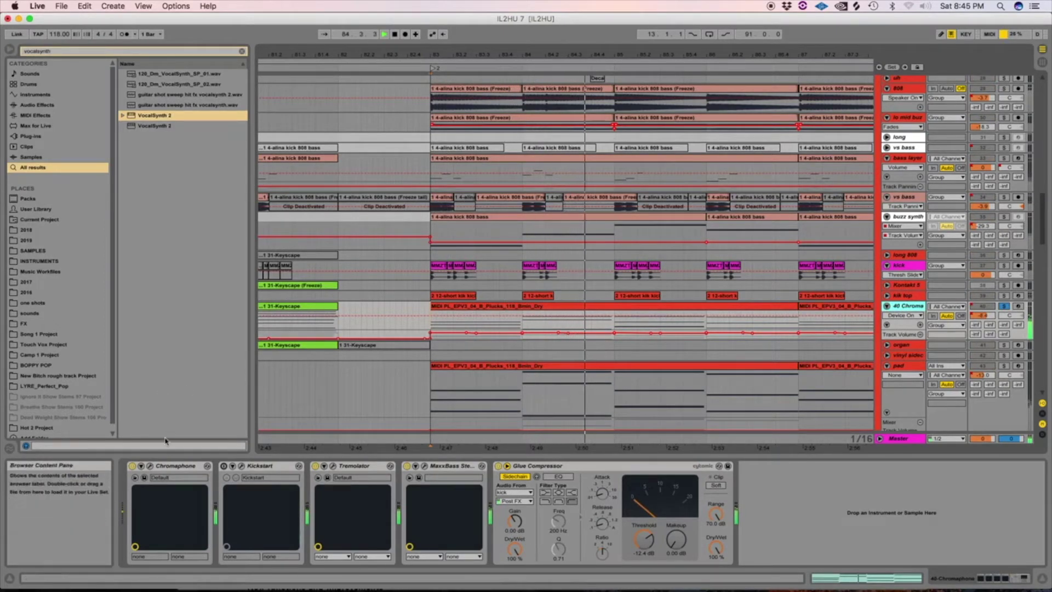
# Open the Chromaphone plug-in, move its window up, look through its list of sound banks, and close the plug-in
pyautogui.click(149, 466)
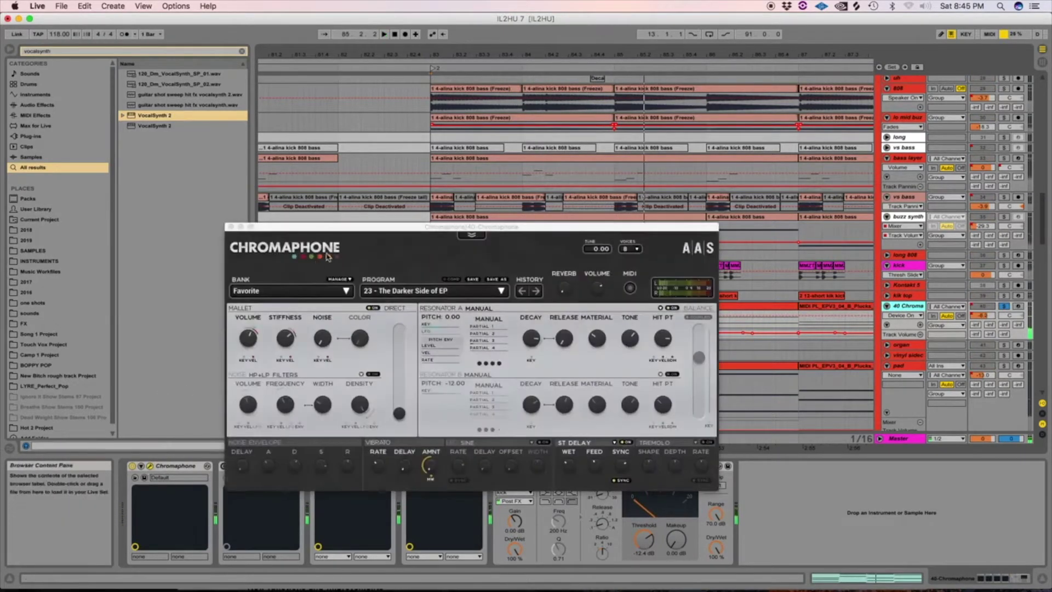
pyautogui.moveTo(395, 225); pyautogui.dragTo(431, 109)
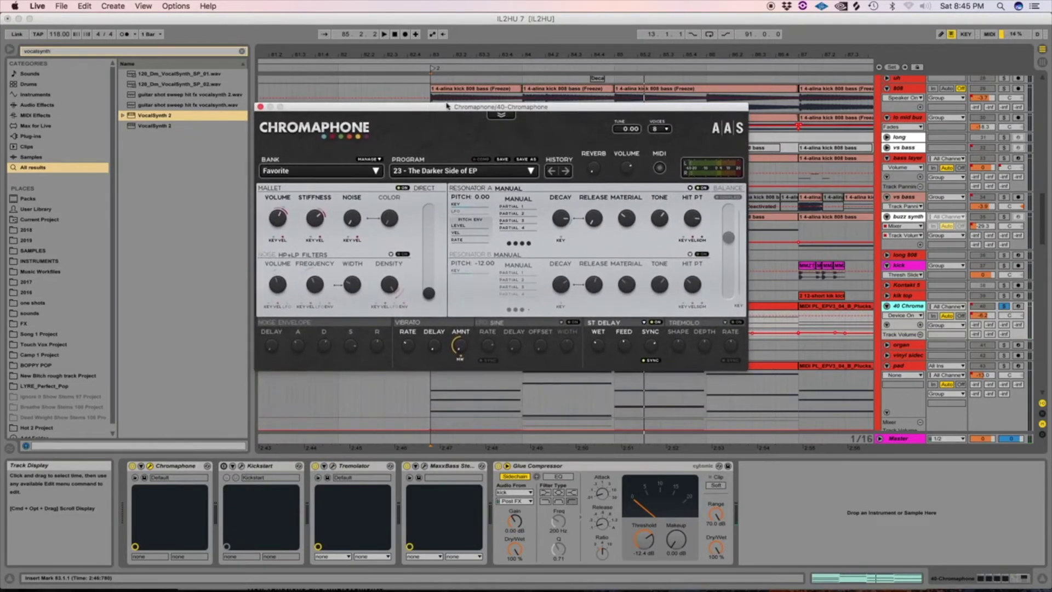
pyautogui.click(315, 172)
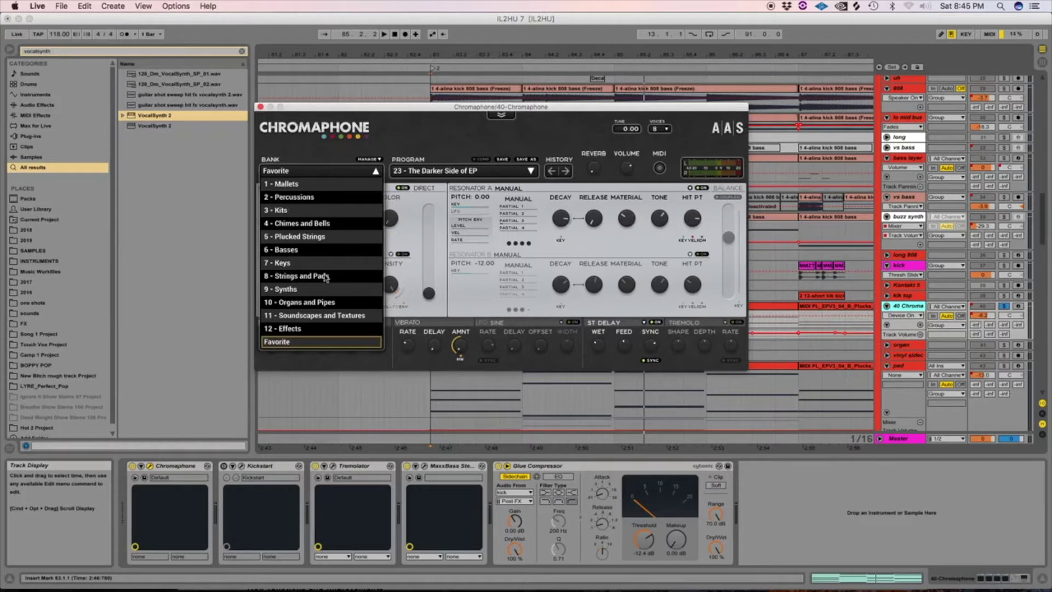
pyautogui.click(261, 106)
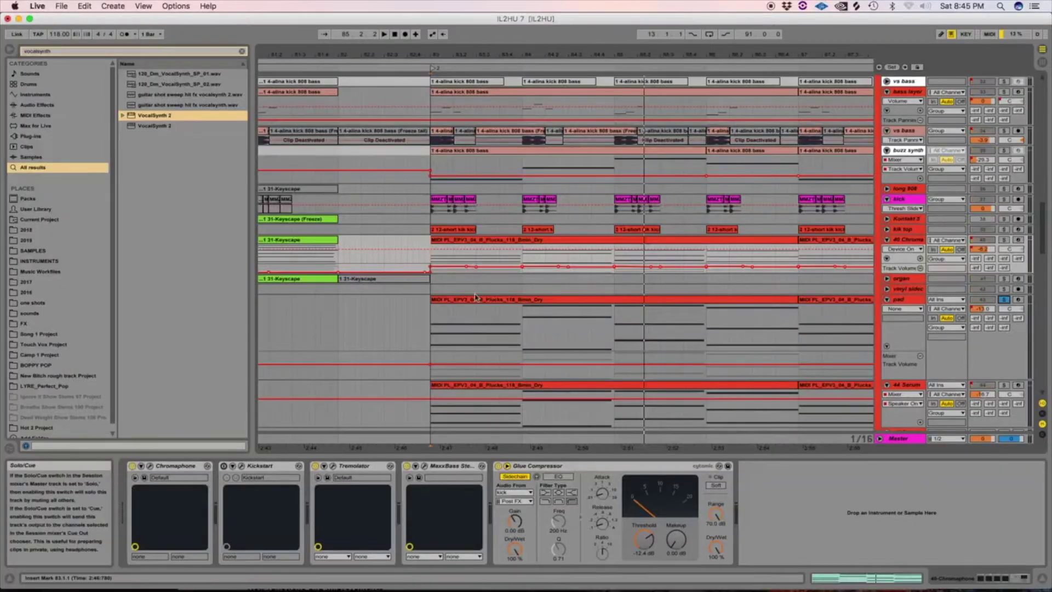
# Play the soloed pad track from bar 83 and inspect its Spire synthesizer settings, closing the plug-in window when done
pyautogui.click(429, 319)
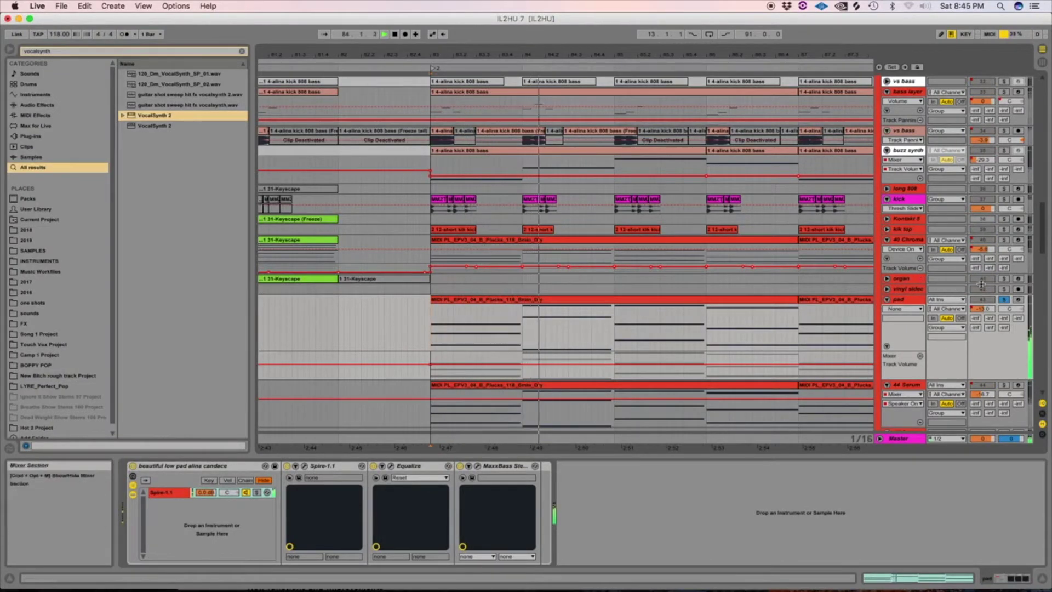
pyautogui.click(304, 465)
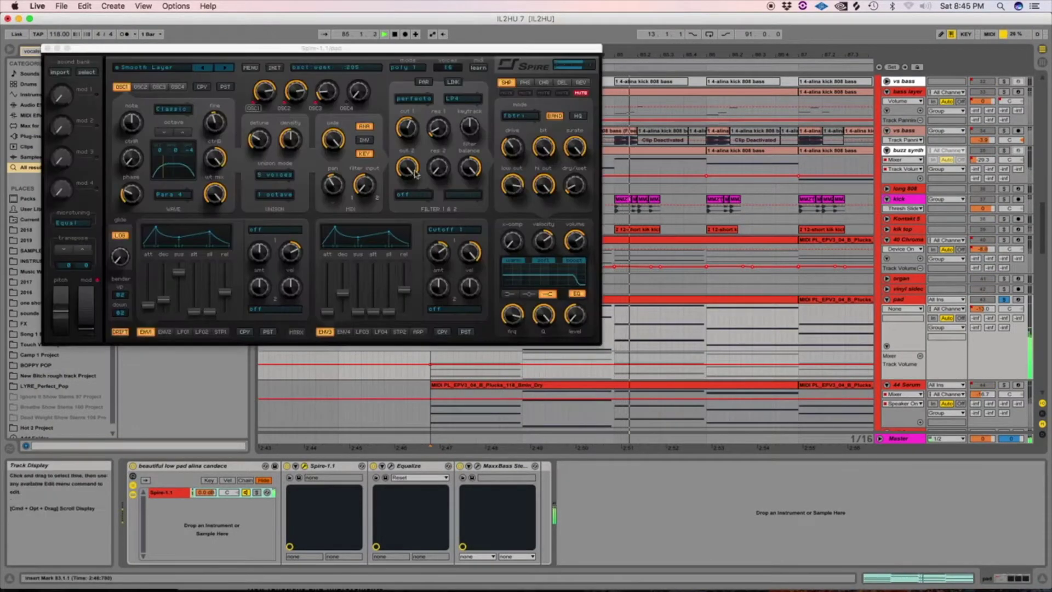
pyautogui.click(47, 48)
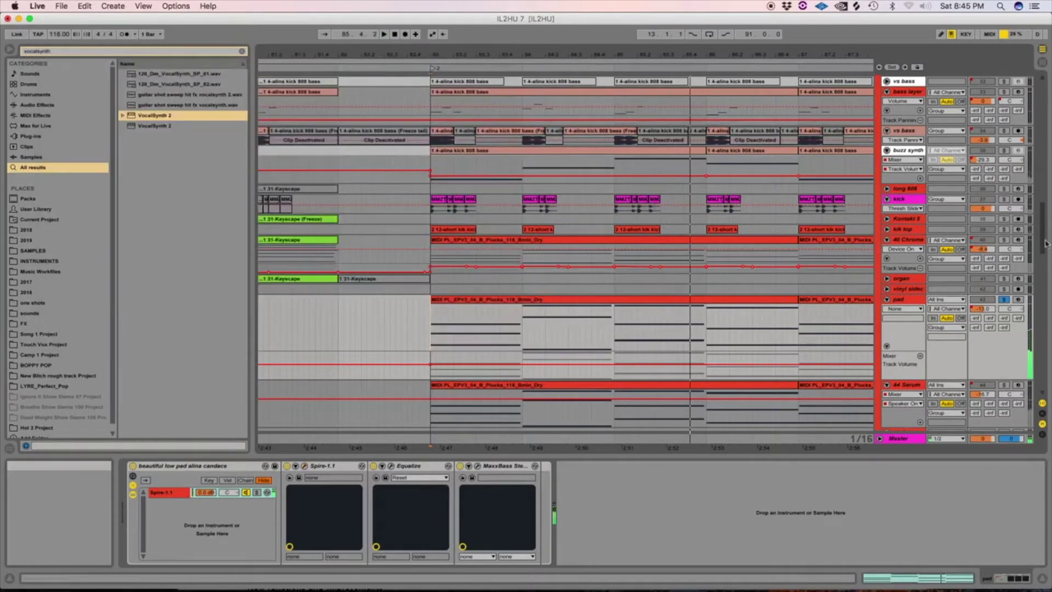
# Solo the 44 Serum track, play it from bar 83, and open its Serum instrument
pyautogui.moveTo(1044, 213); pyautogui.dragTo(1049, 238)
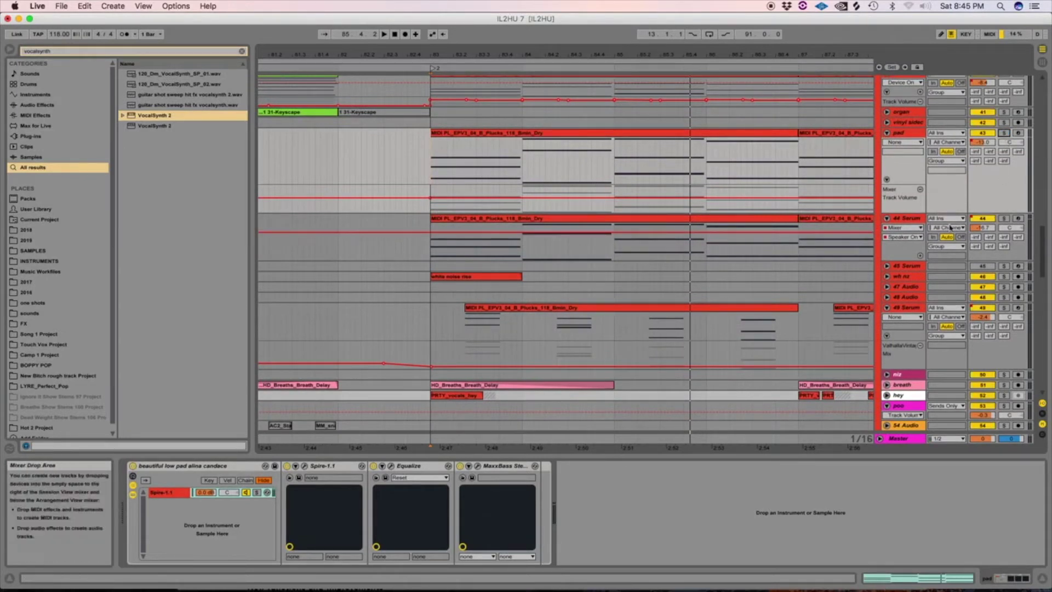
pyautogui.click(290, 267)
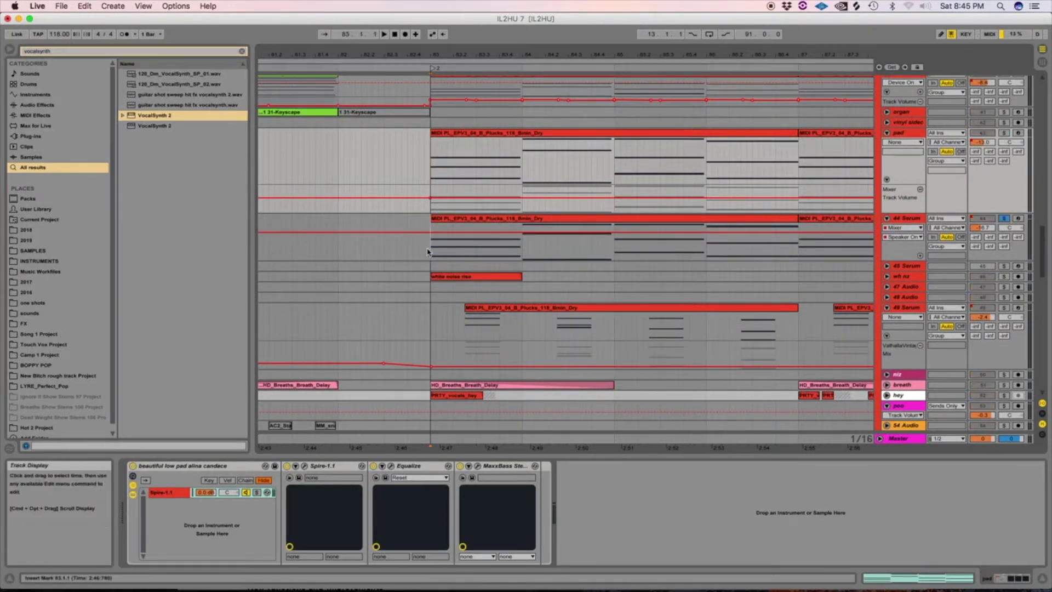
pyautogui.click(428, 252)
pyautogui.press('space')
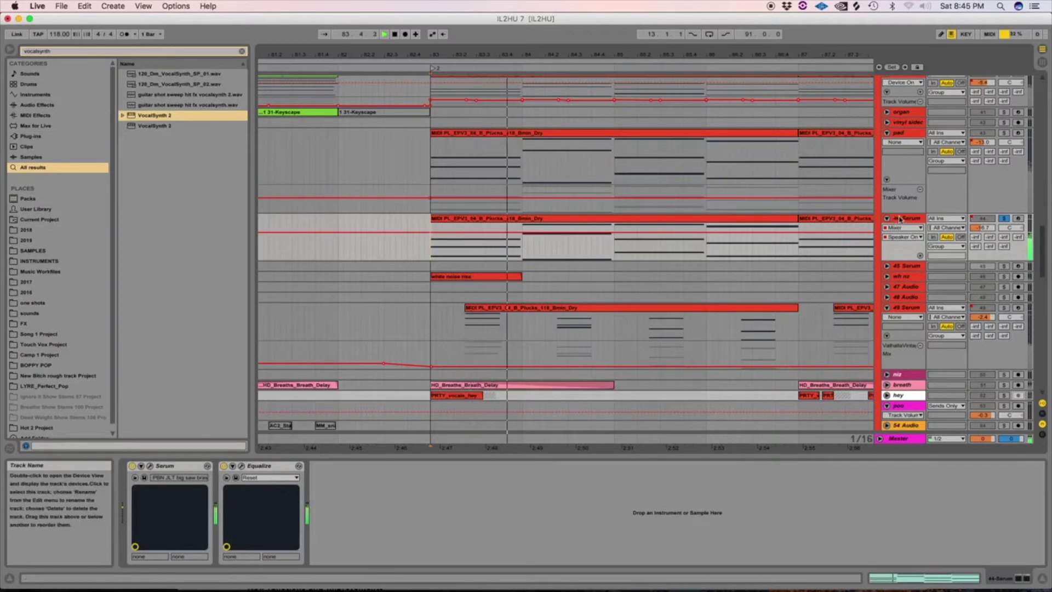
pyautogui.click(150, 465)
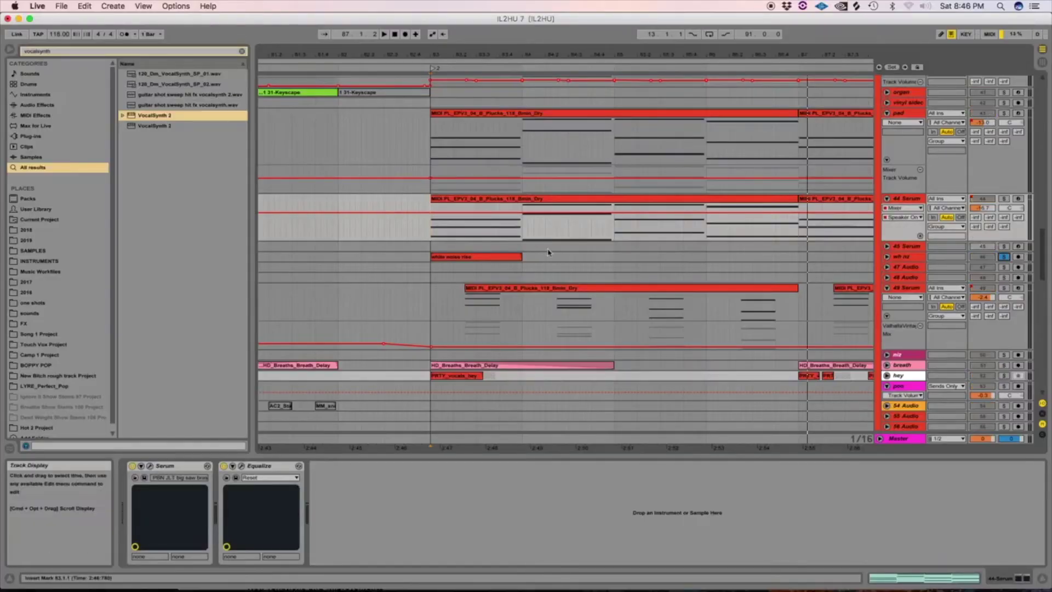
# Solo the 49 Serum track, audition its pluck chords from around bar 83, and unsolo it
pyautogui.click(1004, 288)
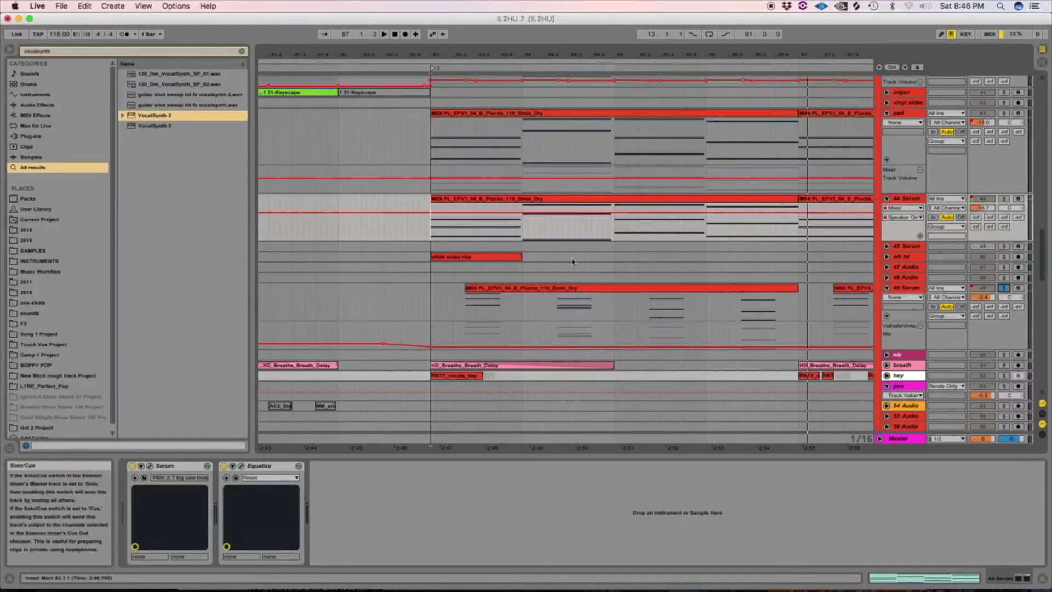
pyautogui.click(429, 307)
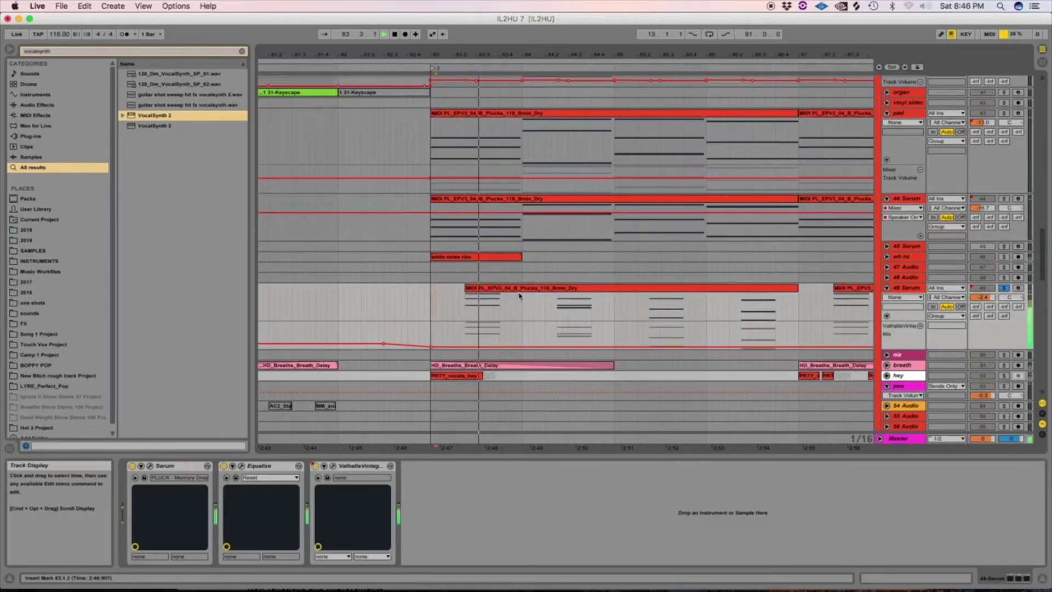
pyautogui.click(1004, 289)
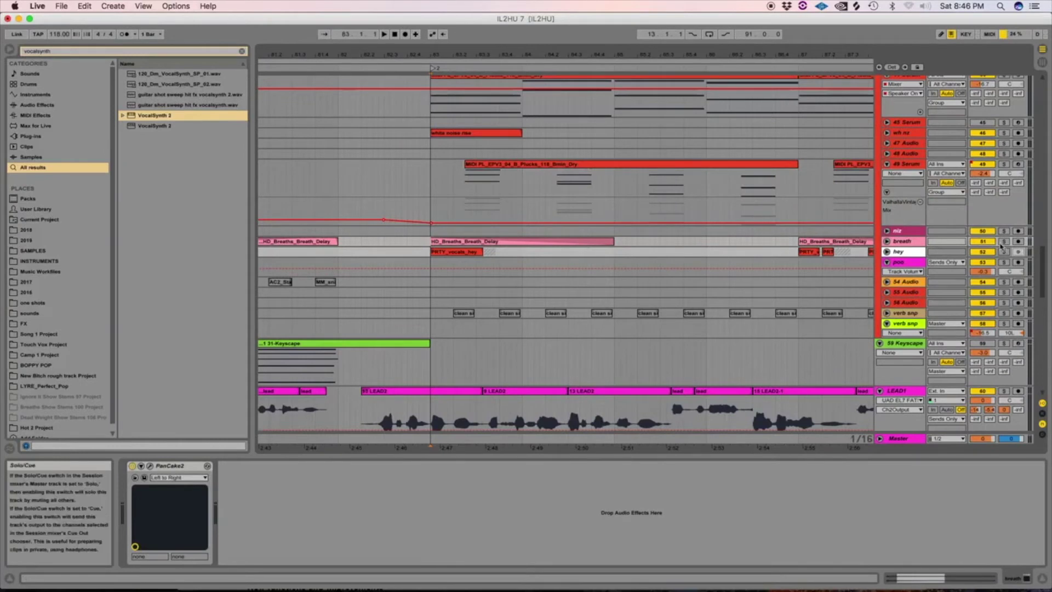
# Audition the soloed breath track from bar 83, unfolding it and adjusting its lane height
pyautogui.press('space')
pyautogui.click(887, 241)
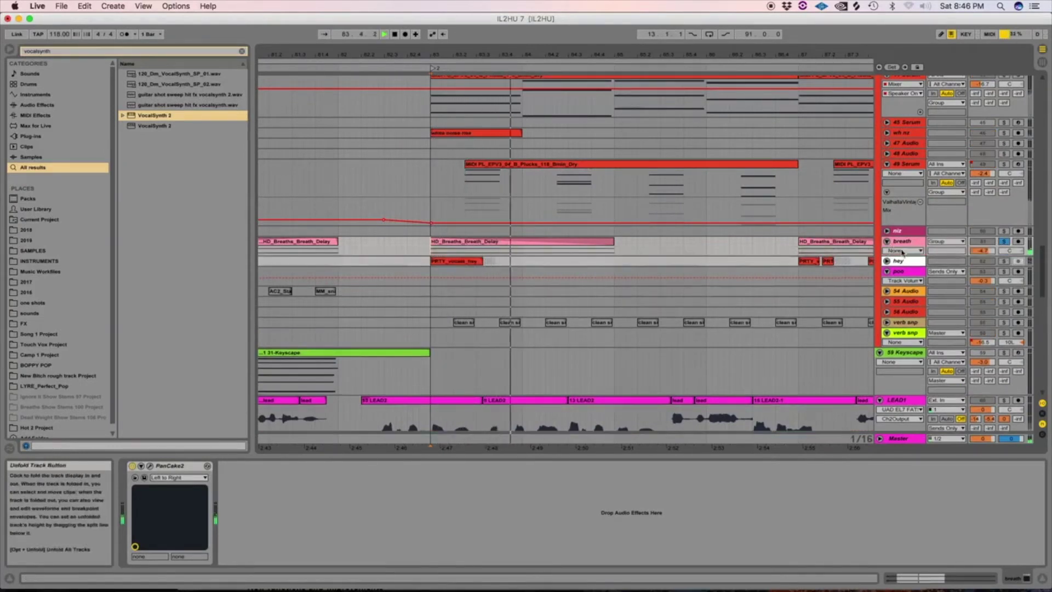
pyautogui.moveTo(903, 256); pyautogui.dragTo(902, 283)
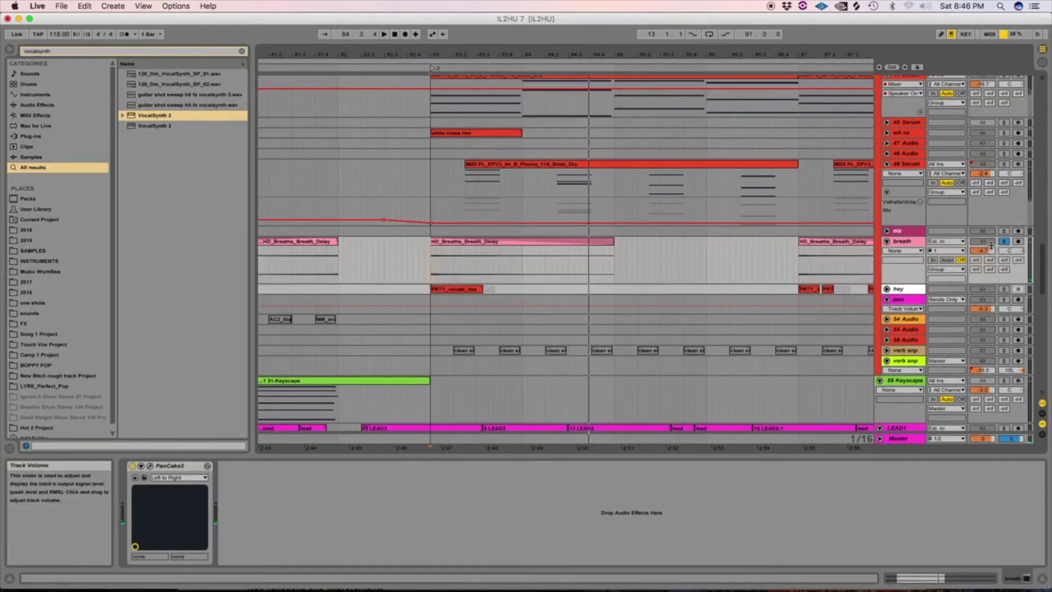
pyautogui.moveTo(902, 283); pyautogui.dragTo(902, 264)
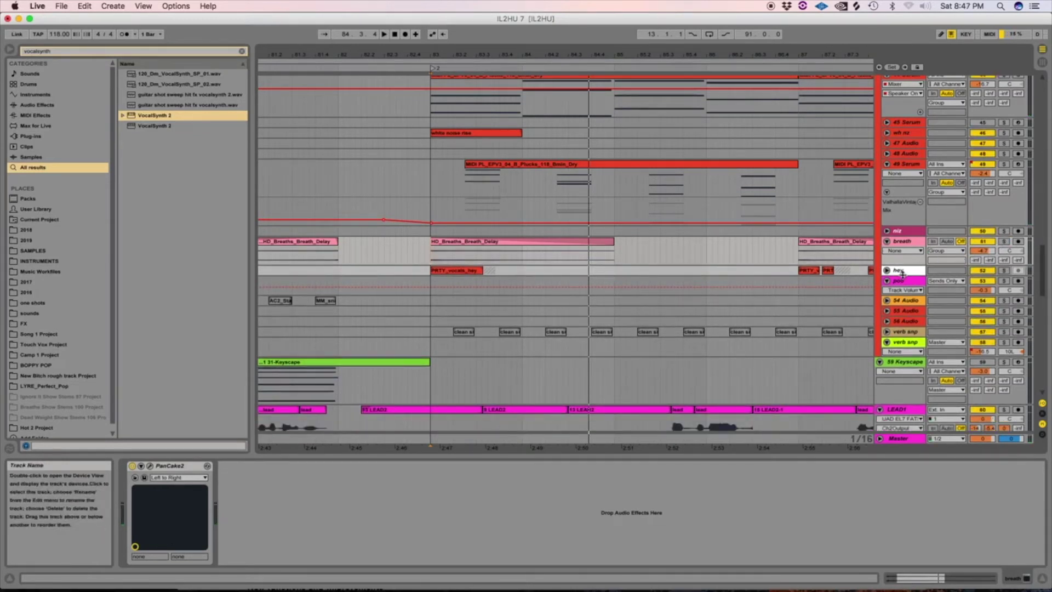
# Expand the hey track's lane, solo it, play its vocal chop from bar 83, and unsolo it
pyautogui.moveTo(906, 275); pyautogui.dragTo(905, 311)
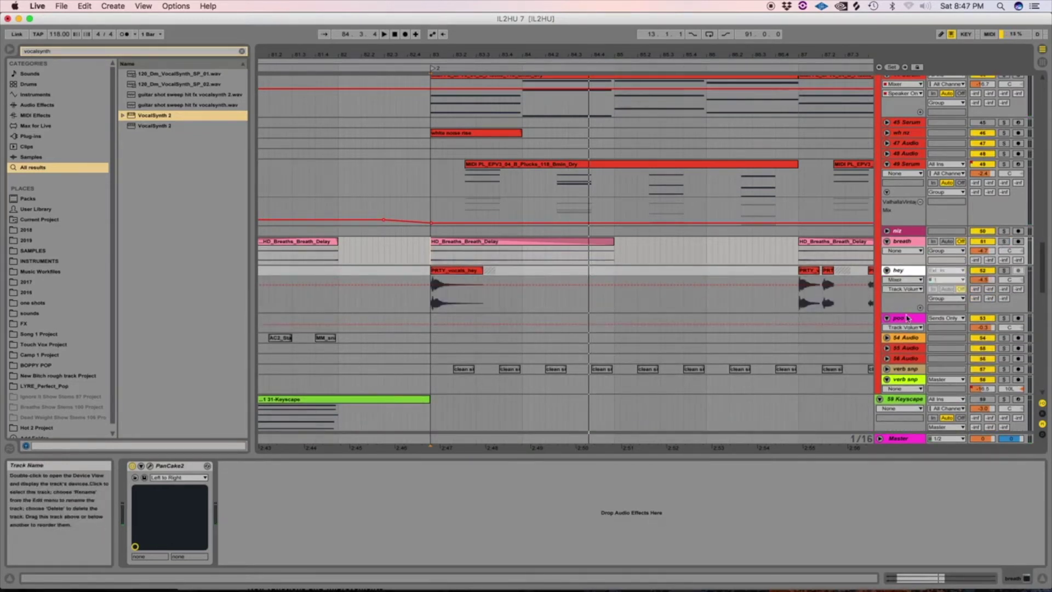
pyautogui.click(1004, 270)
pyautogui.press('space')
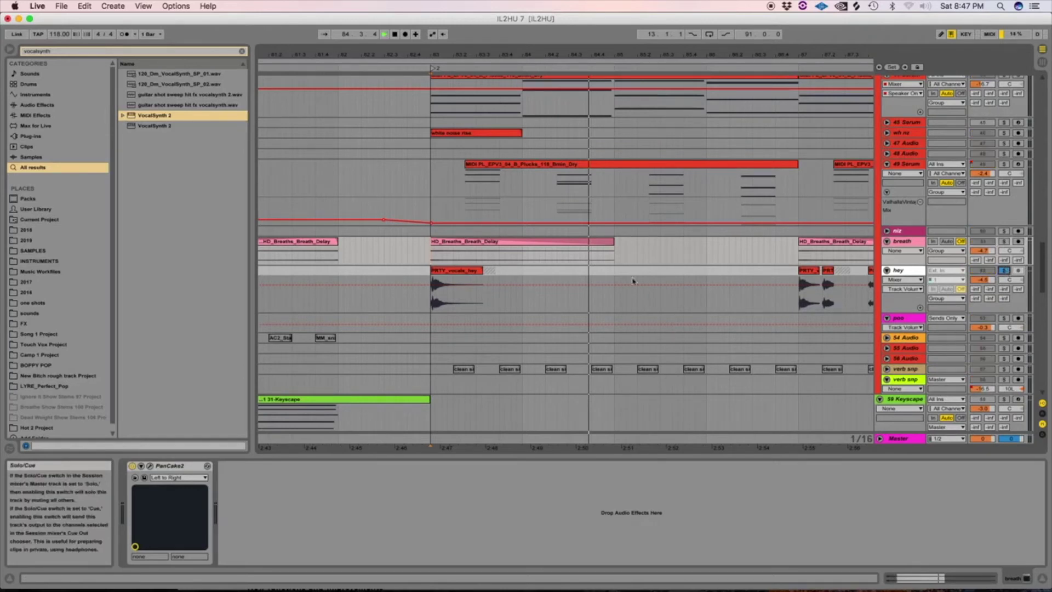
pyautogui.click(1004, 270)
# Set the playback start at bar 83 on the Doubler vocal track and hide the device view
pyautogui.moveTo(1043, 257); pyautogui.dragTo(1044, 366)
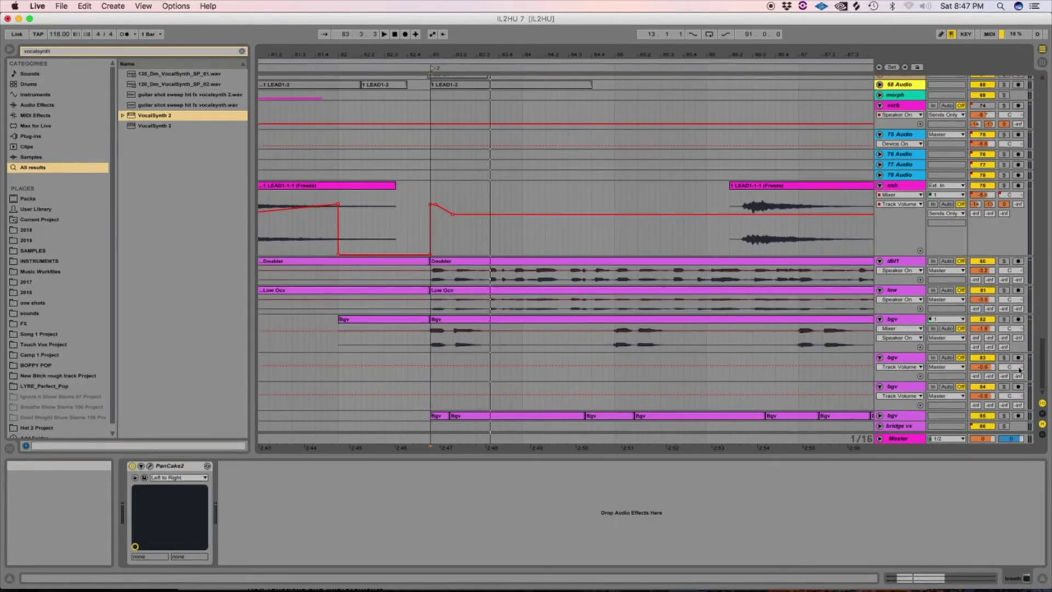
pyautogui.click(439, 279)
pyautogui.press('-')
pyautogui.press('-')
pyautogui.press('-')
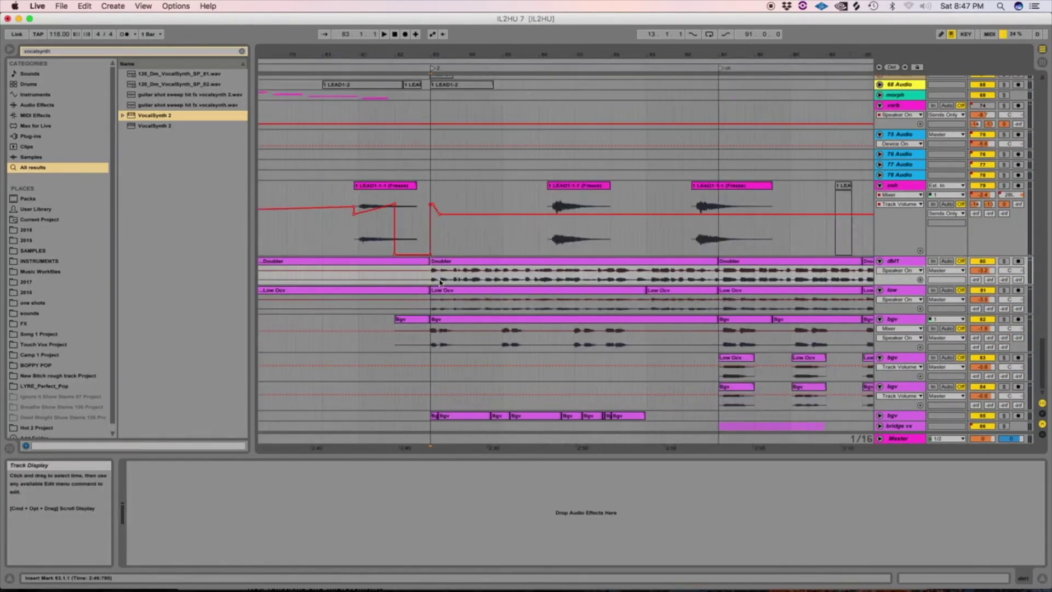
pyautogui.press('super+alt+l')
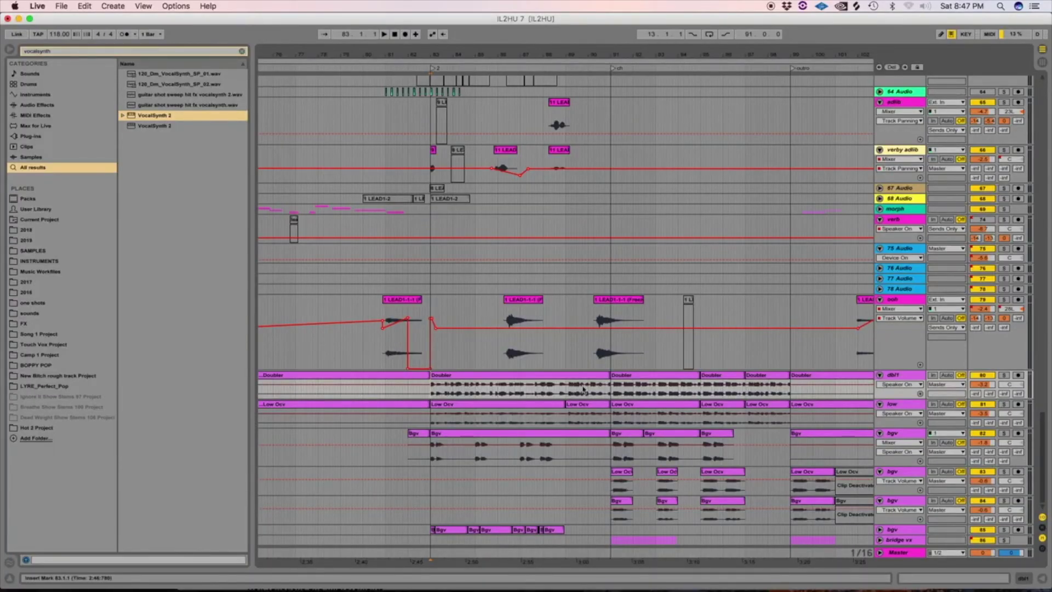
# Audition the Doubler and Low Ocv vocal tracks in solo from bar 83, leaving both unsoloed
pyautogui.click(1004, 375)
pyautogui.press('space')
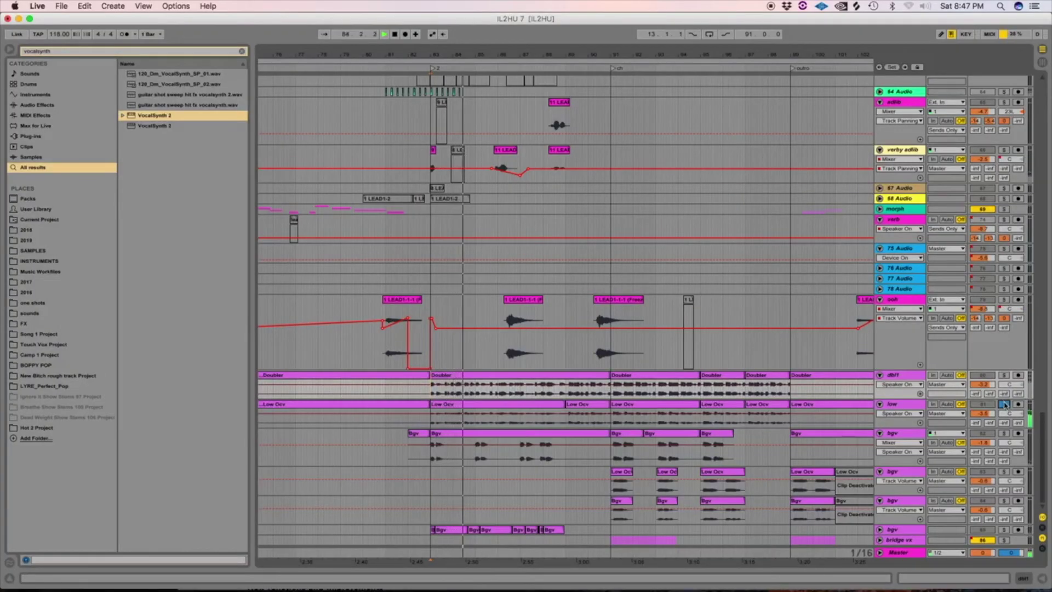
pyautogui.click(1004, 403)
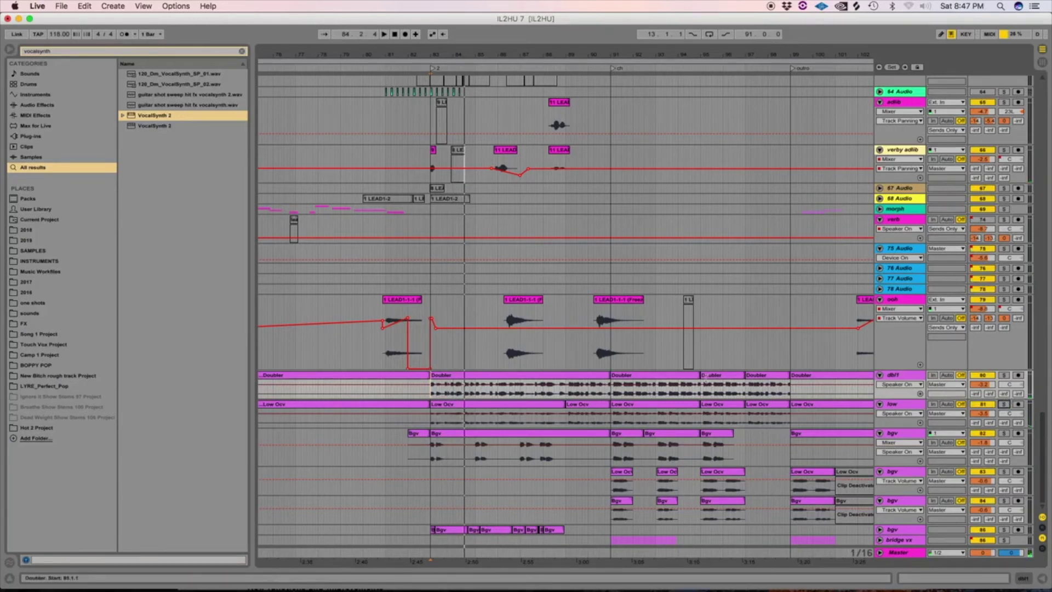
# Set the playback start just before bar 83 on bgv track 82, audition it in solo, and unsolo it
pyautogui.click(427, 461)
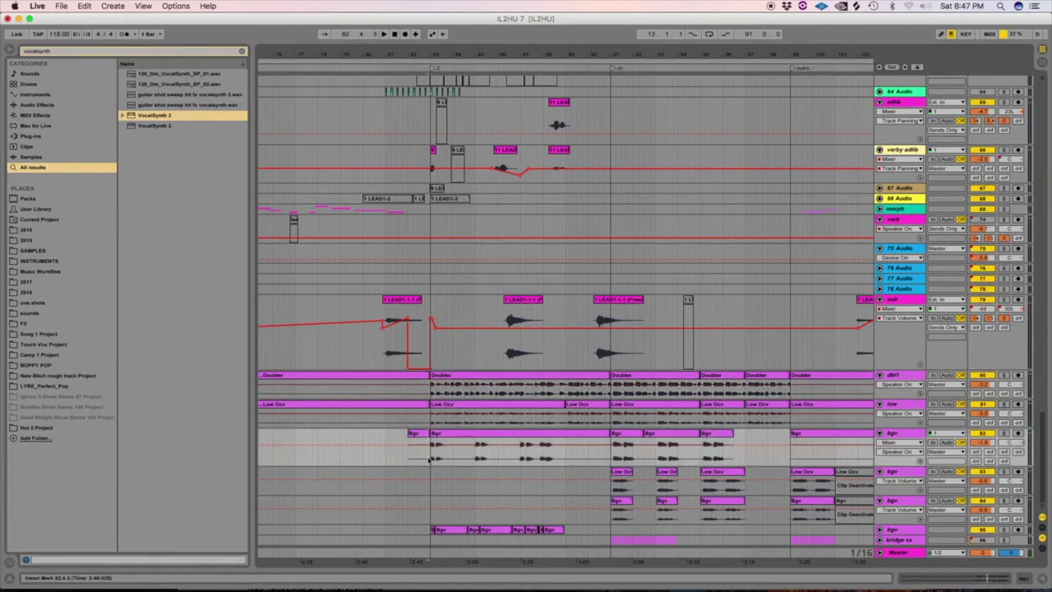
pyautogui.press('+')
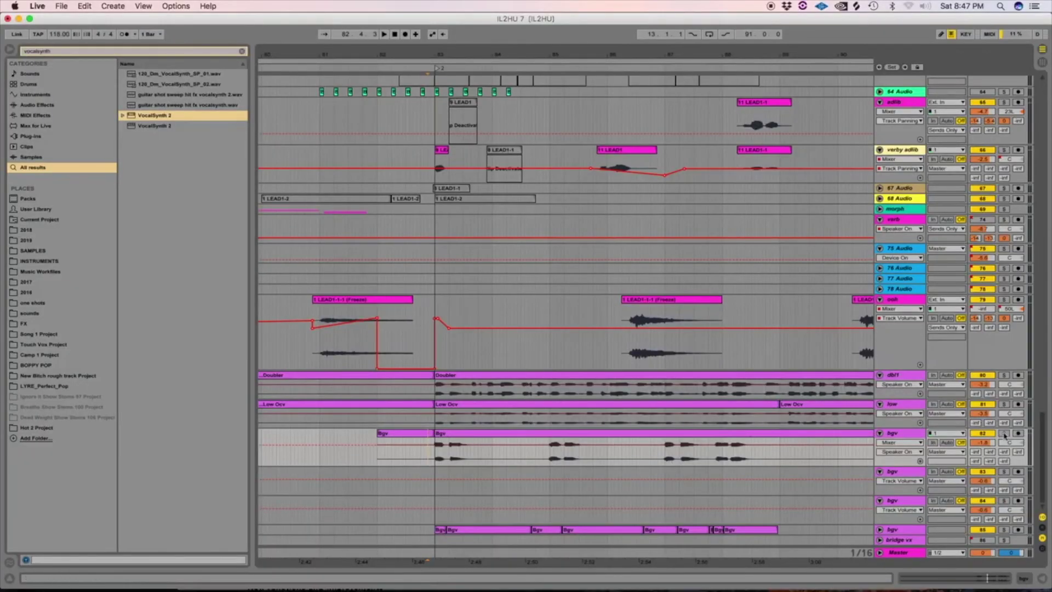
pyautogui.click(1004, 434)
pyautogui.press('space')
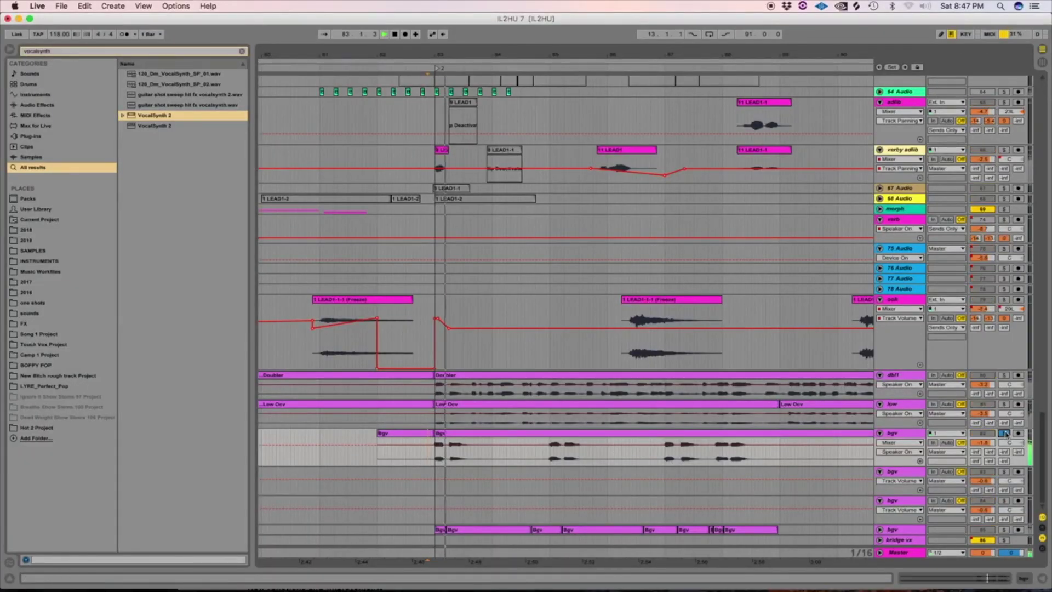
pyautogui.click(1005, 433)
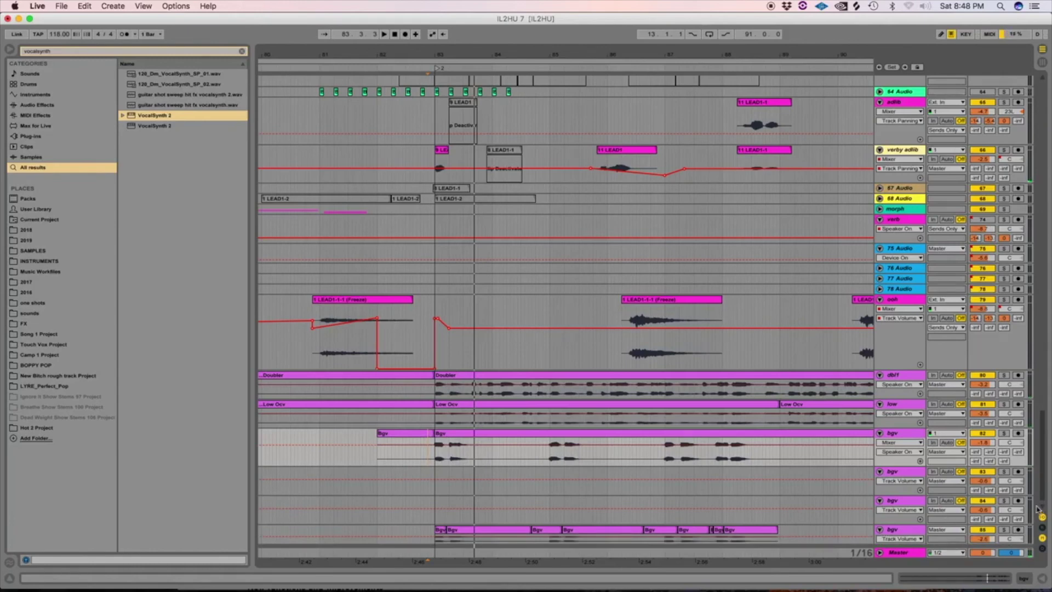
# Solo the lowest bgv track, play it, and open its second Bgv clip after bar 83 in the sample editor
pyautogui.click(1005, 530)
pyautogui.press('space')
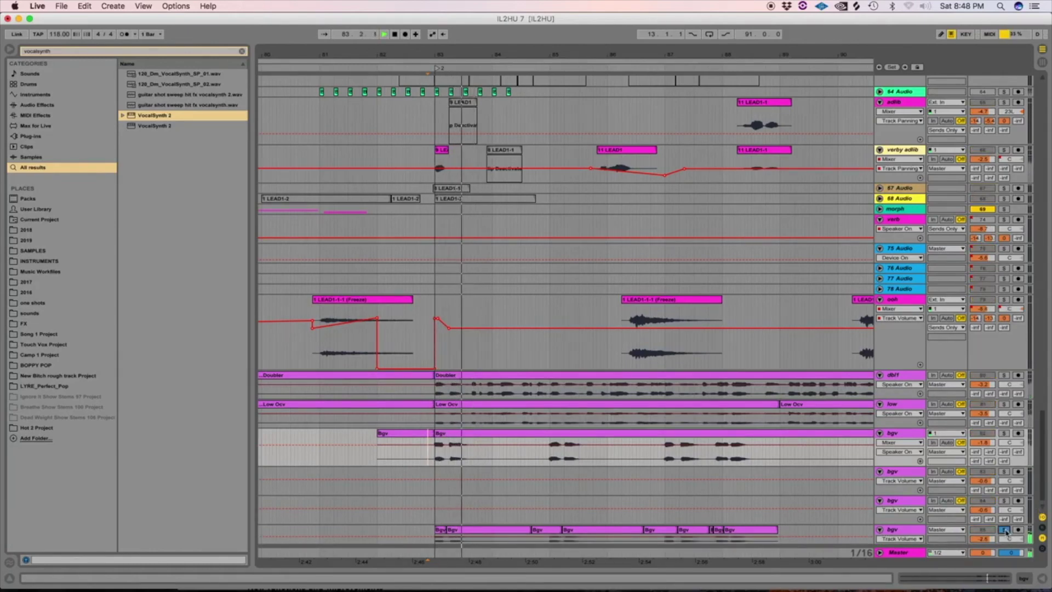
pyautogui.doubleClick(470, 529)
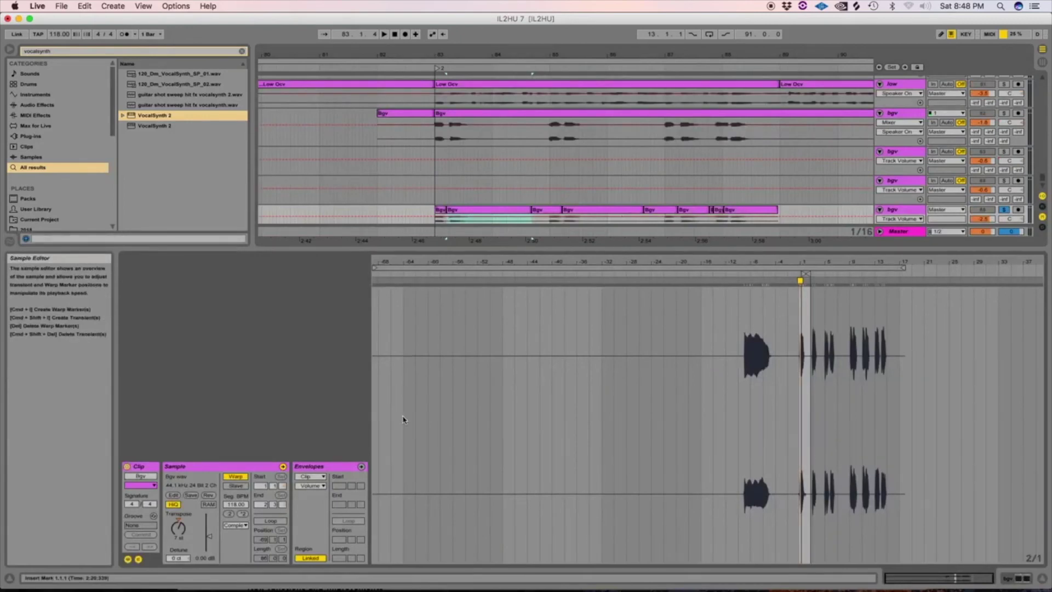